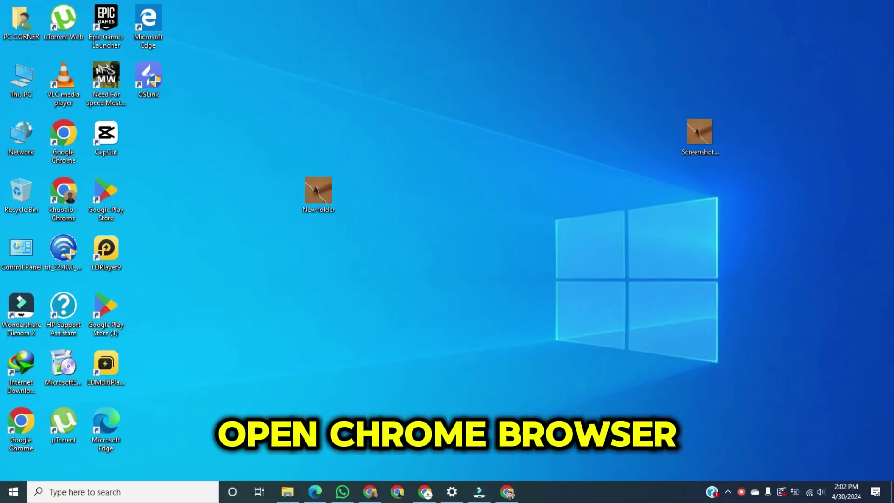
- Launch Chrome and search 'gmail inbox' to reach the Gmail inbox
left_click(507, 493)
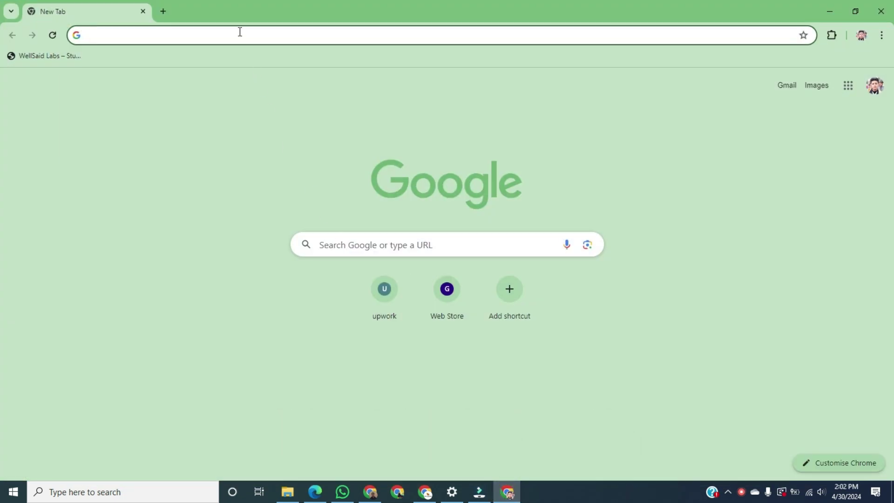
type("gma")
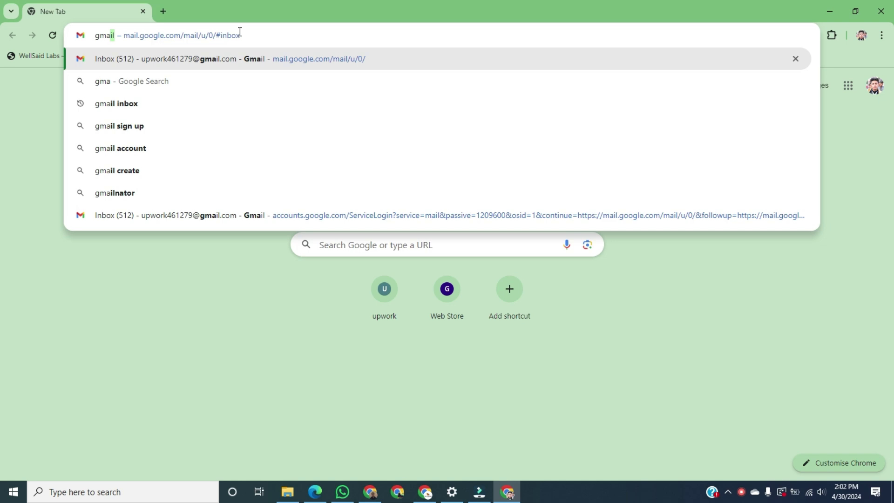
type("il ")
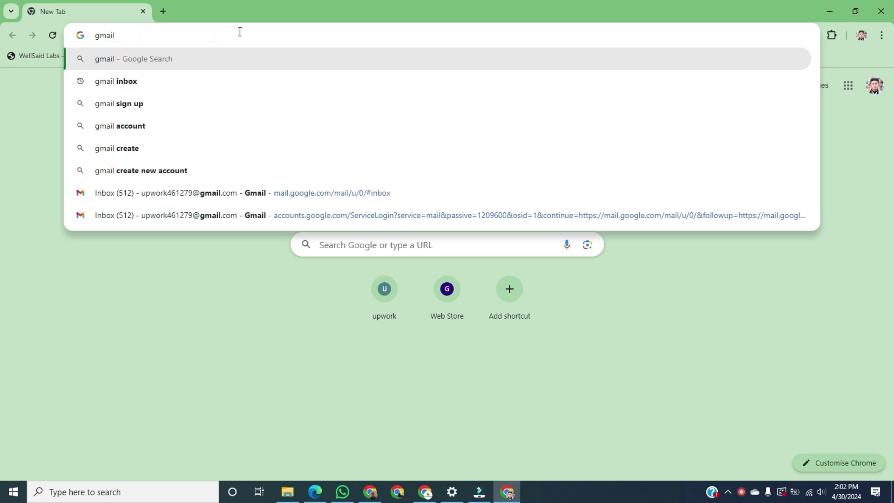
type("inbox")
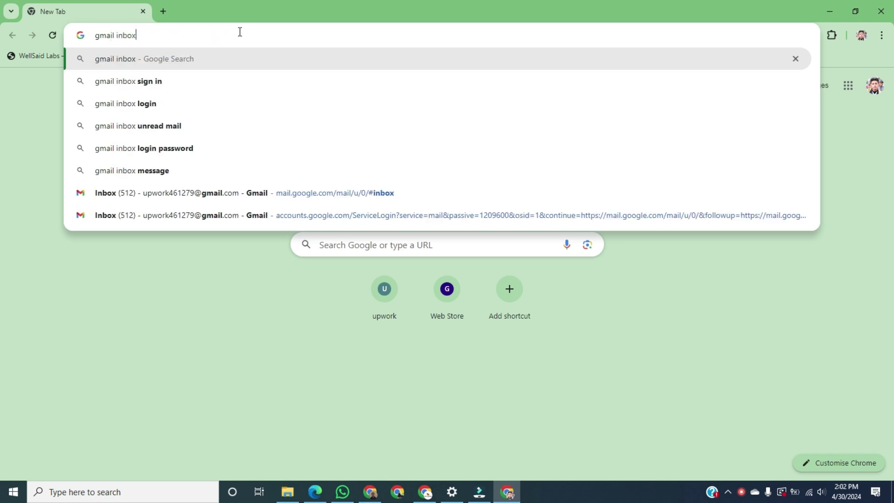
key("Return")
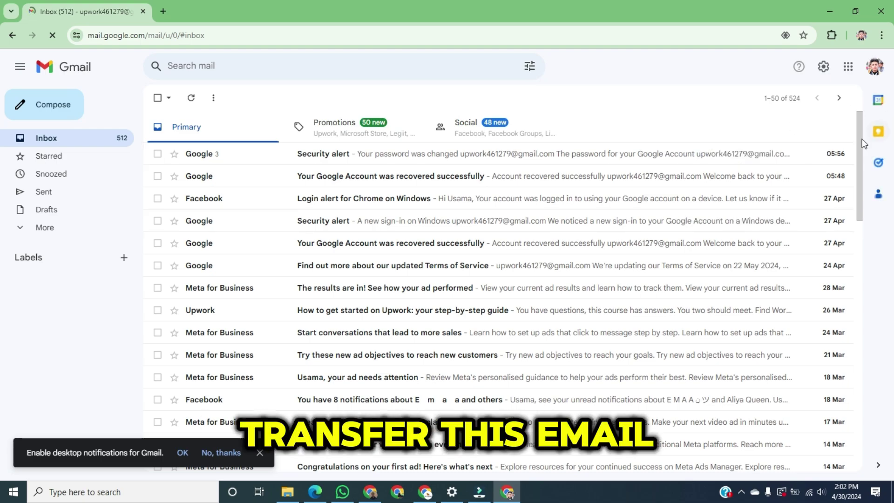
mouse_move(860, 140)
left_mouse_down()
mouse_move(849, 420)
mouse_move(848, 124)
left_mouse_up()
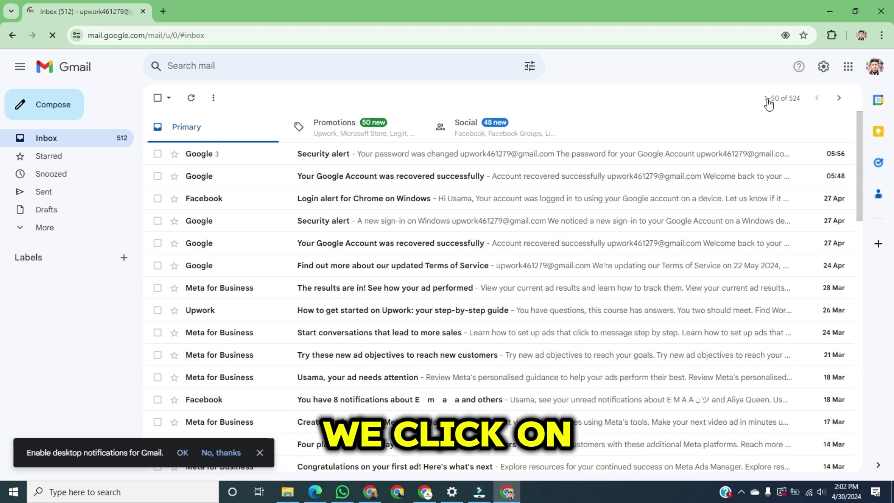
- Open See all settings from the gear menu and allow Gmail notifications
left_click(824, 70)
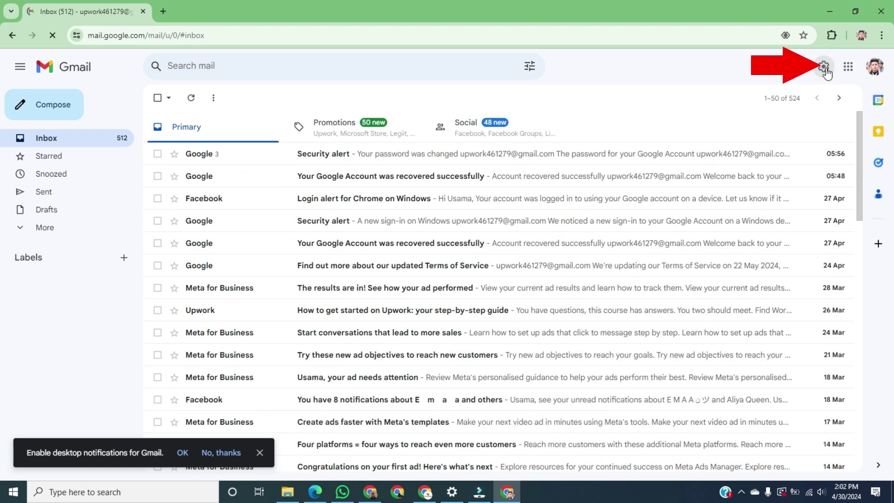
left_click(824, 67)
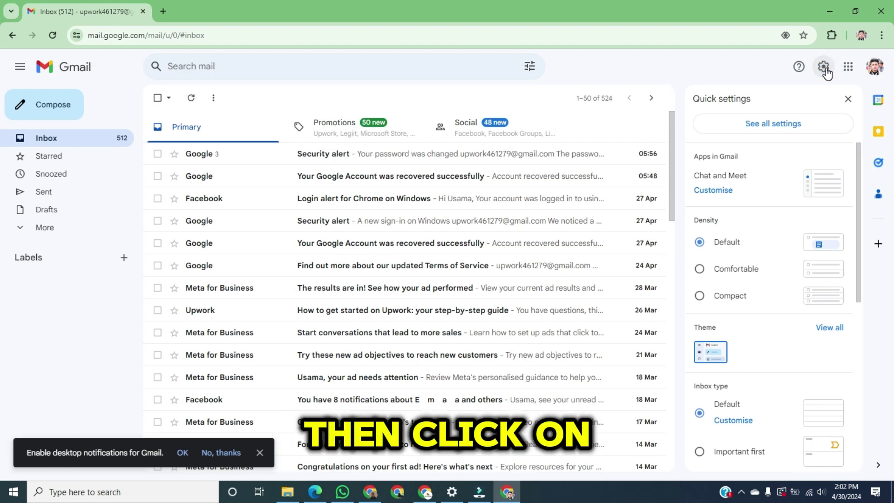
left_click(807, 126)
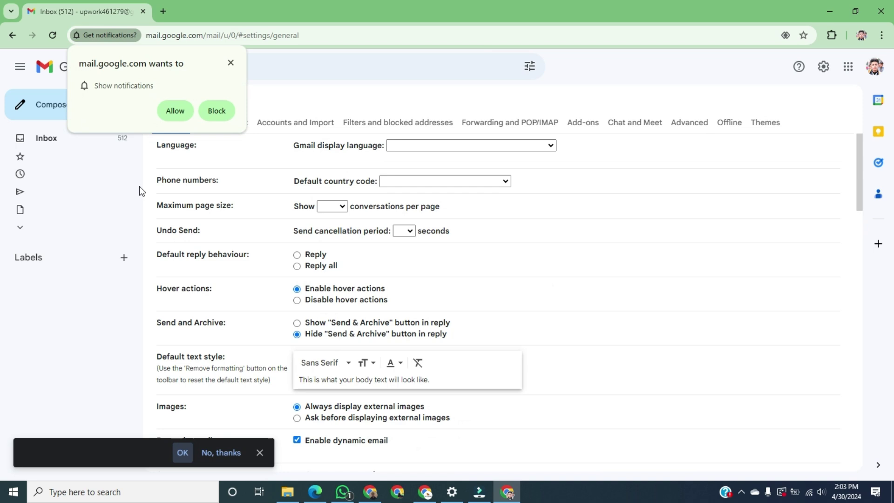
left_click(175, 112)
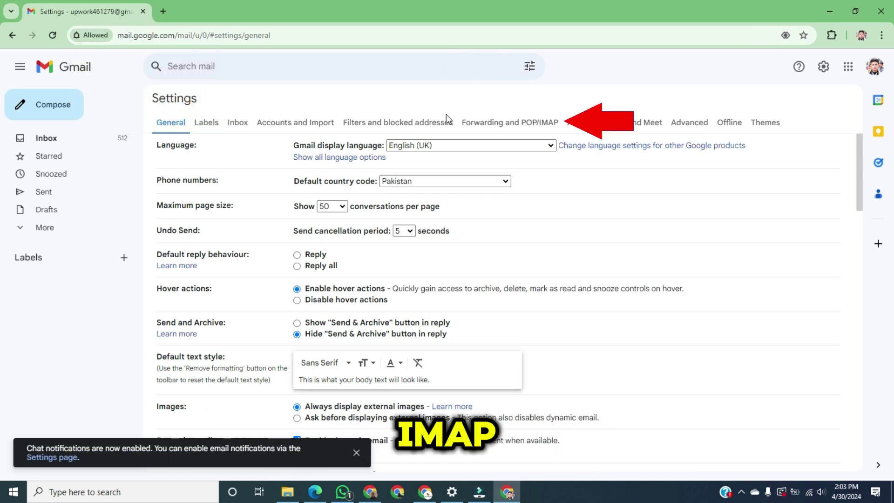
- Select 'Enable POP for all mail' on the Forwarding and POP/IMAP tab and save
left_click(503, 122)
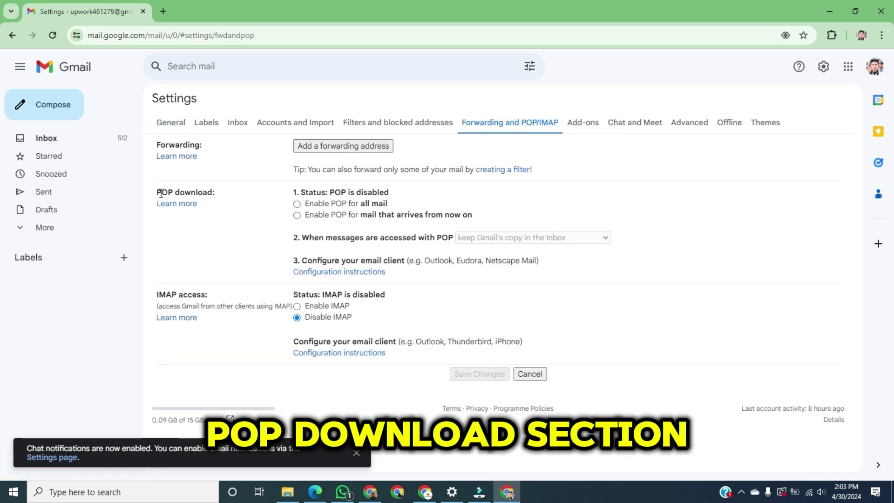
left_click_drag(159, 193, 221, 194)
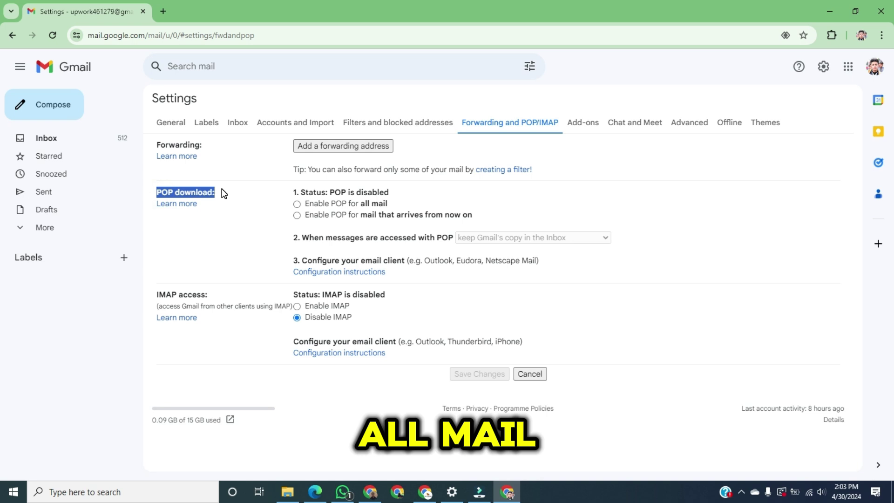
left_click(221, 193)
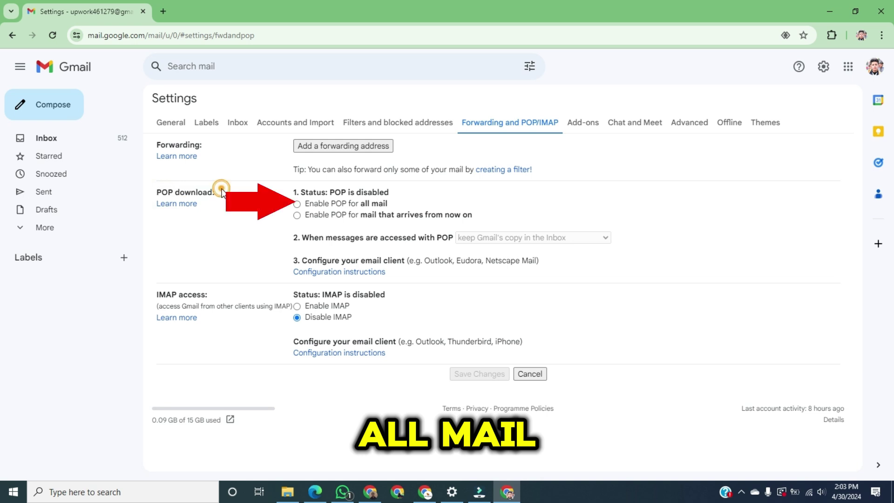
left_click(314, 208)
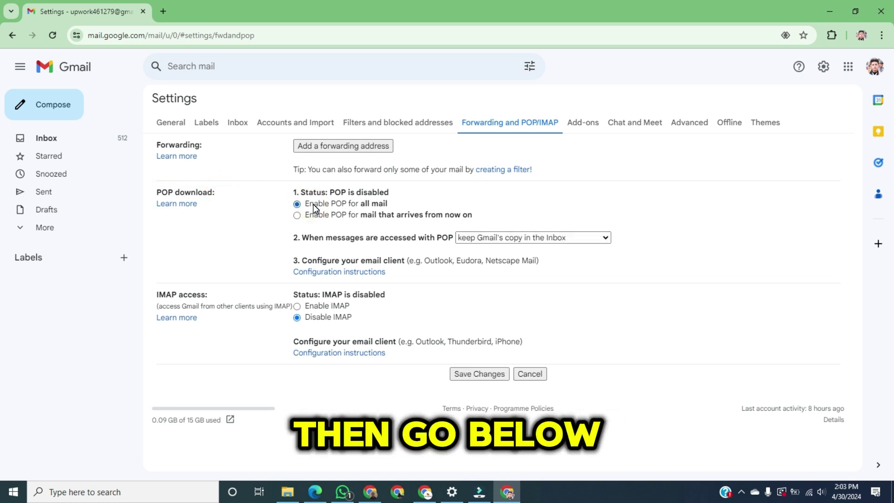
left_click(477, 376)
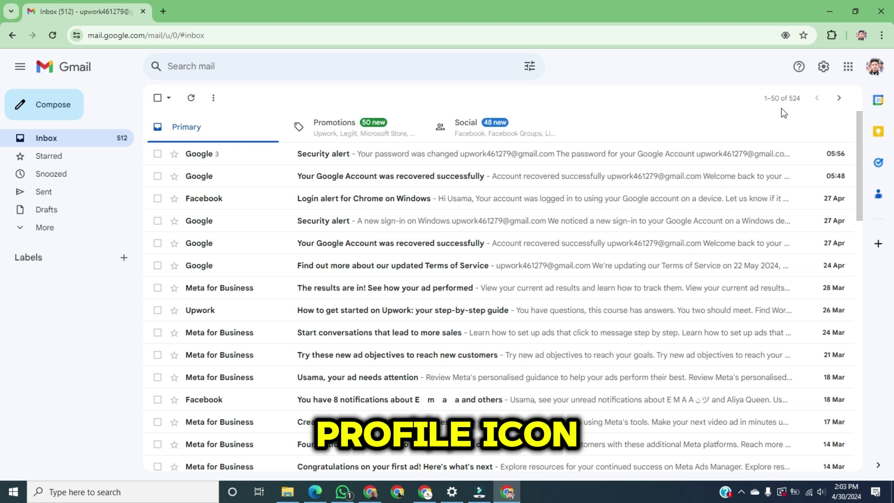
- Go through Manage your Google Account to the Security section
left_click(873, 67)
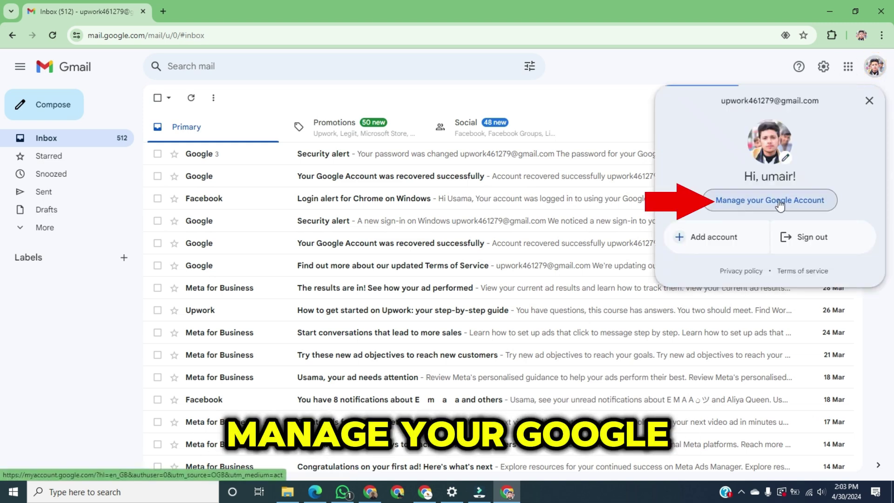
left_click(749, 200)
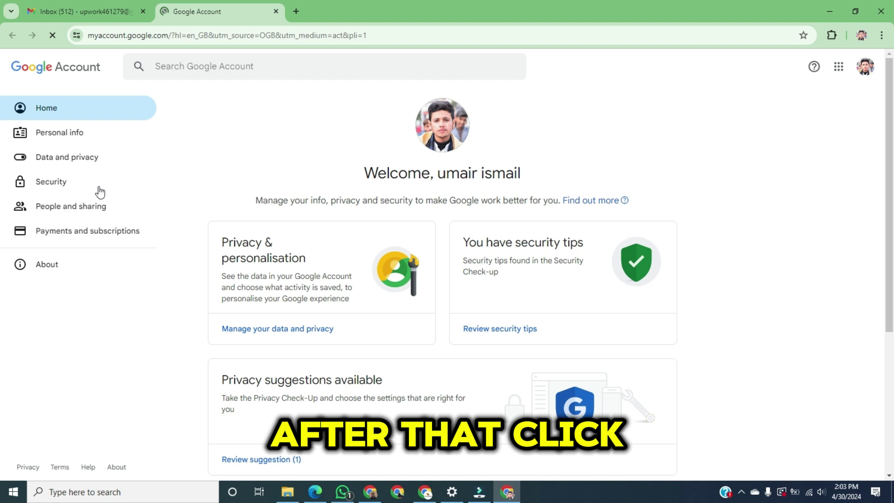
left_click(69, 183)
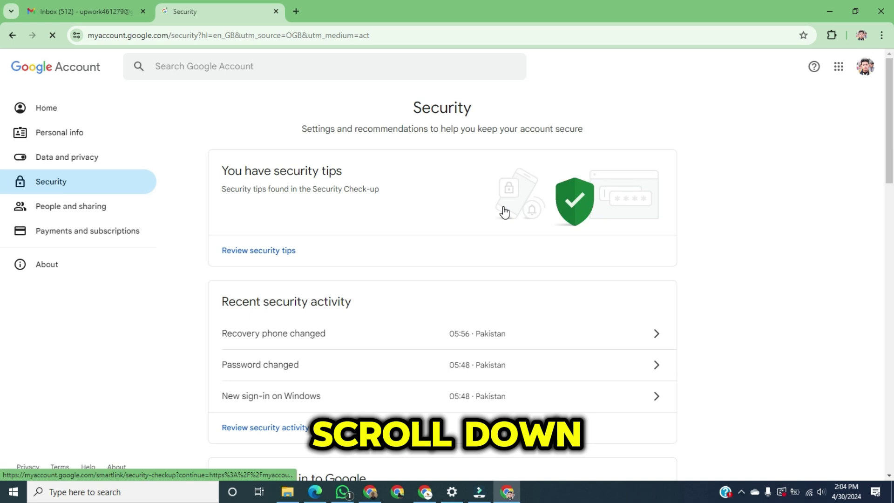
left_click_drag(891, 110, 860, 207)
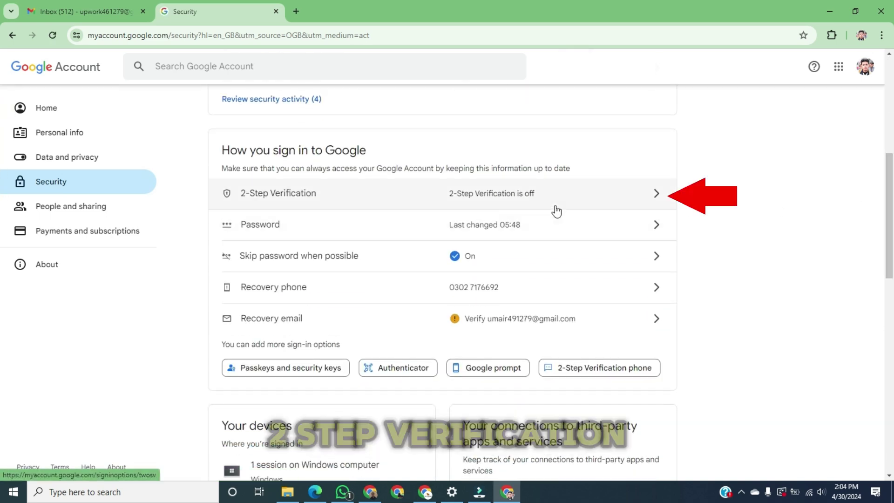
- Open 2-Step Verification and re-enter the account password to verify identity
left_click(459, 203)
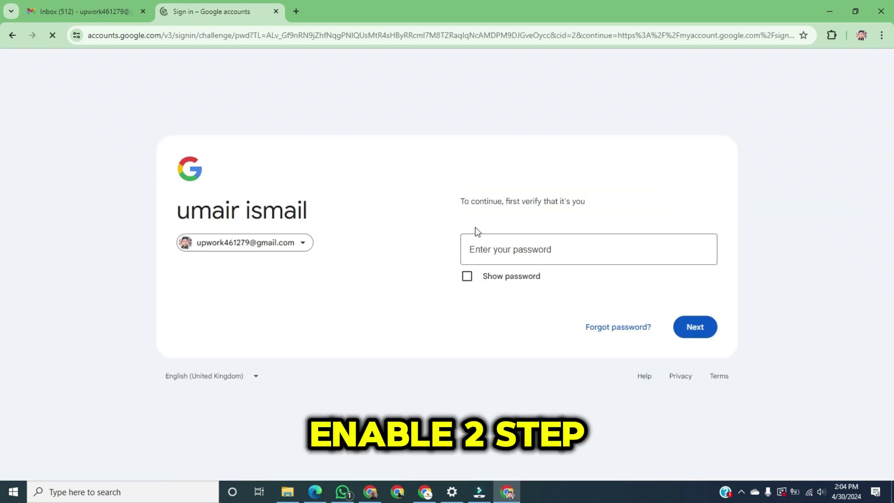
left_click(483, 245)
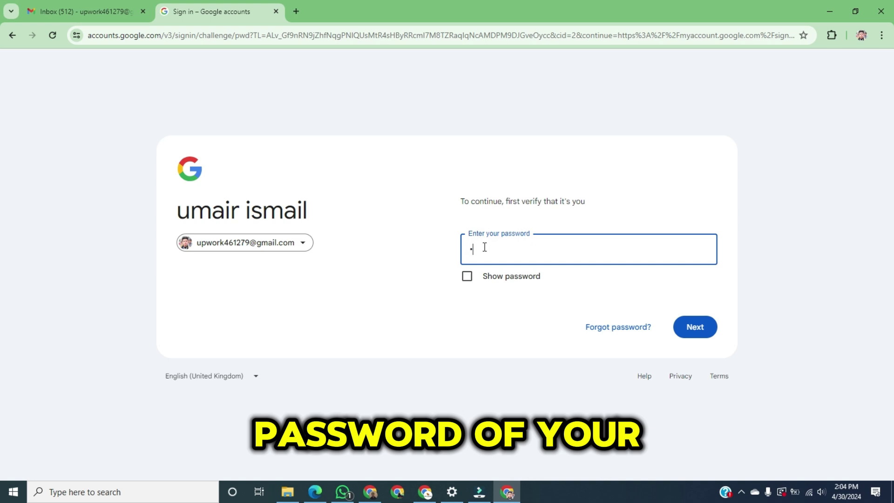
type("••••")
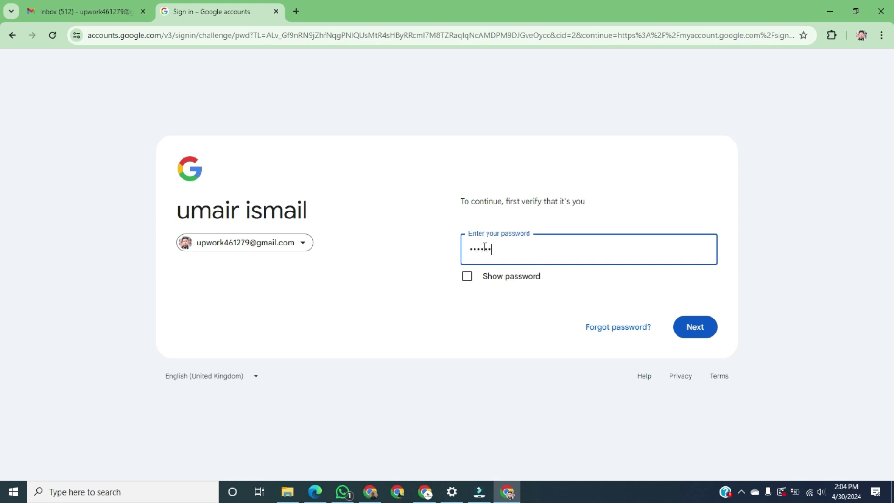
key("Return")
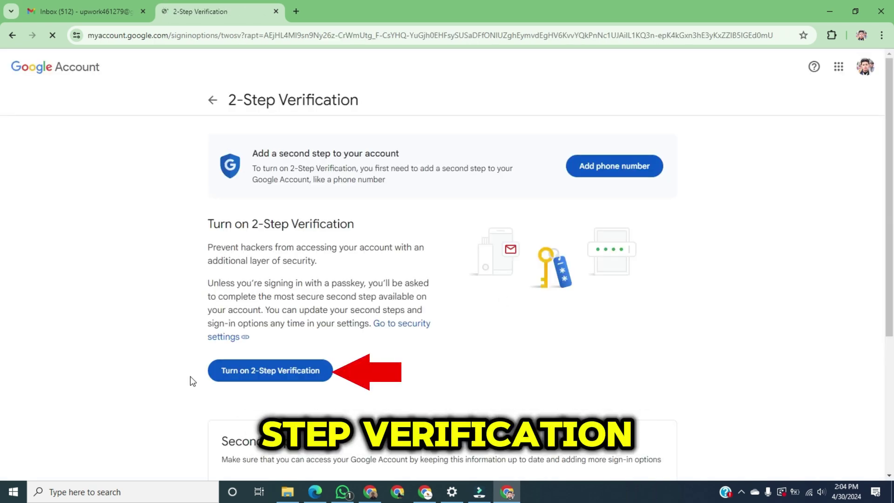
- Start adding a 2-Step Verification phone with Pakistan (+92) as the country code
left_click(285, 376)
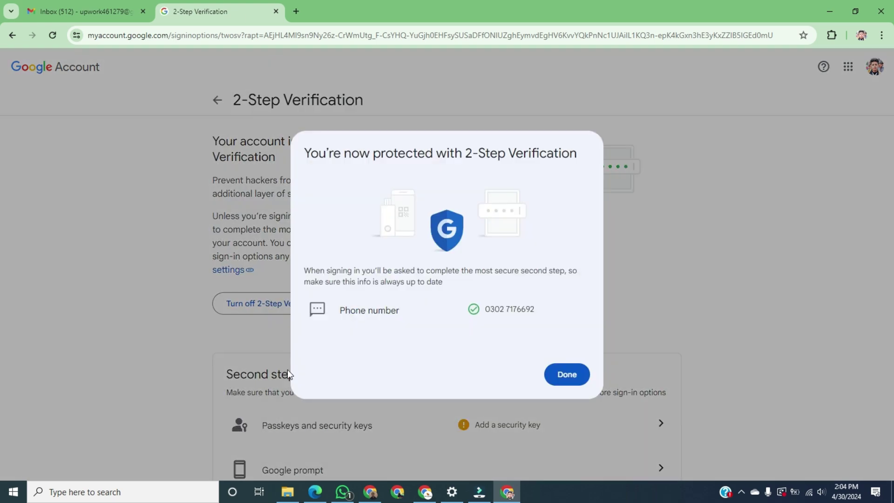
left_click(555, 371)
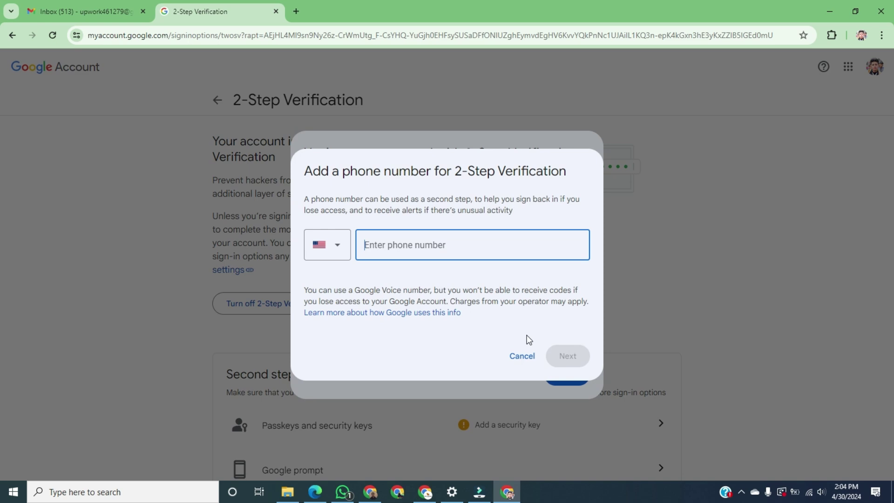
left_click(340, 247)
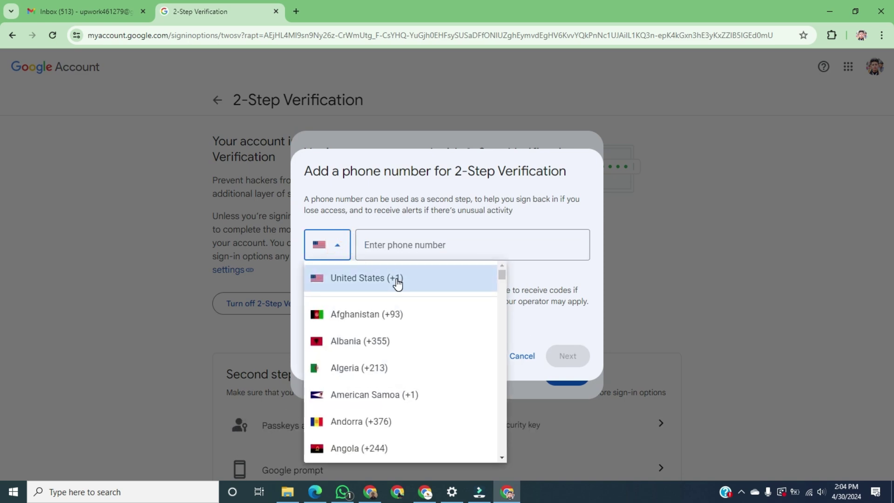
key("p")
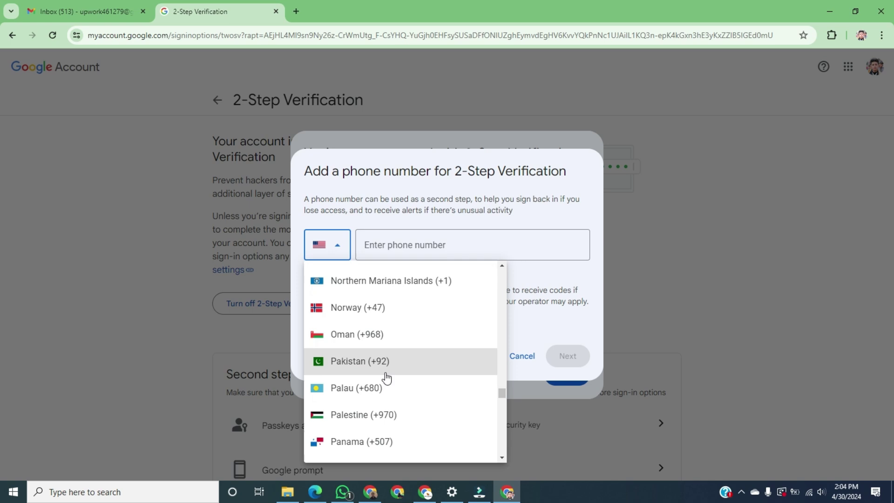
left_click(386, 363)
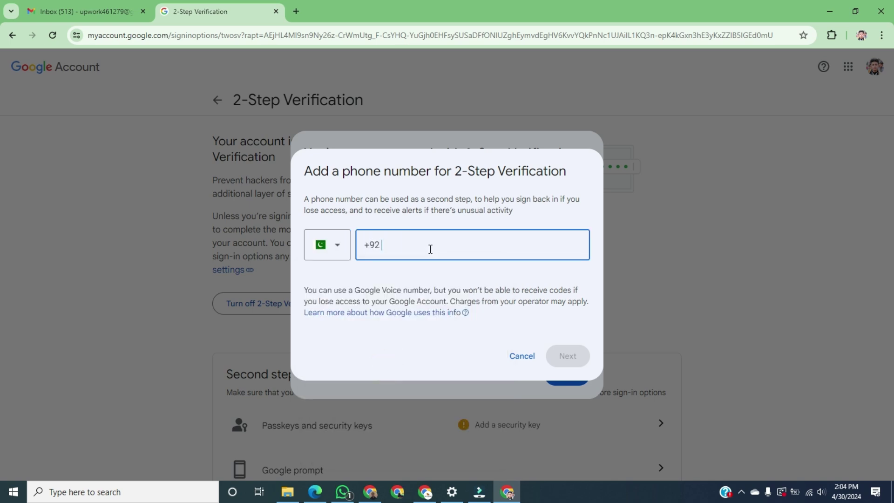
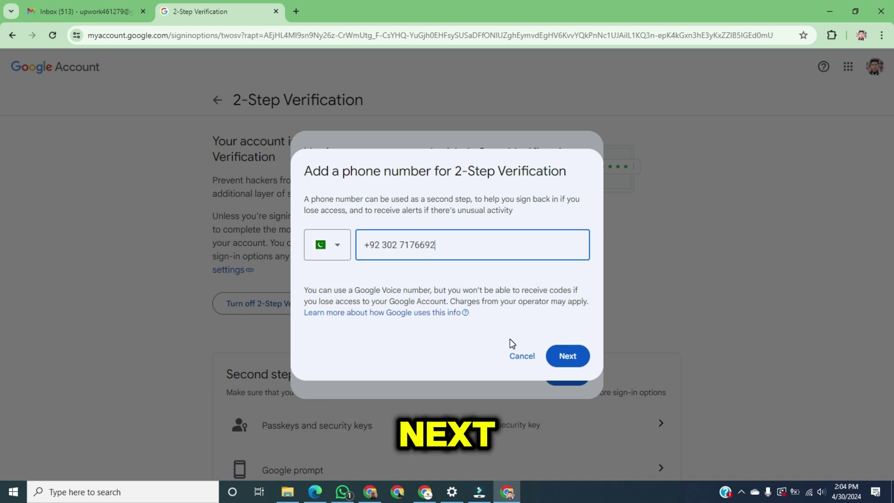
- Submit the phone number, verify the code, dismiss the error and finish setup
left_click(577, 362)
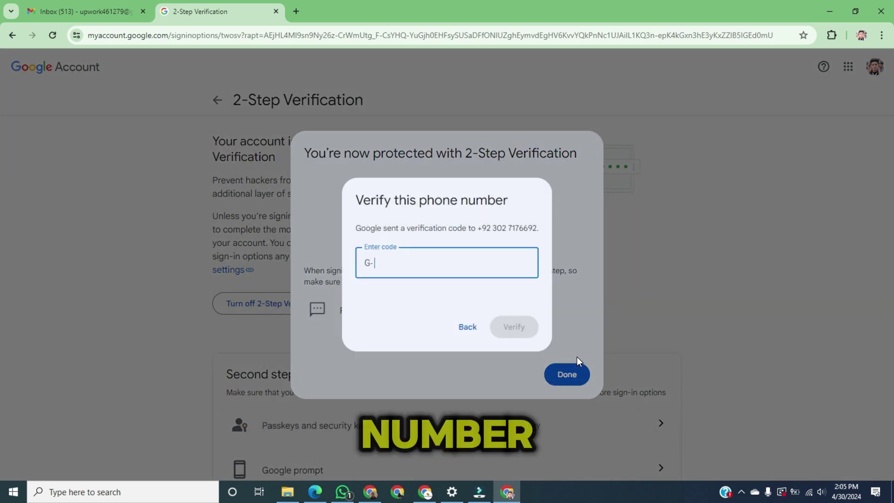
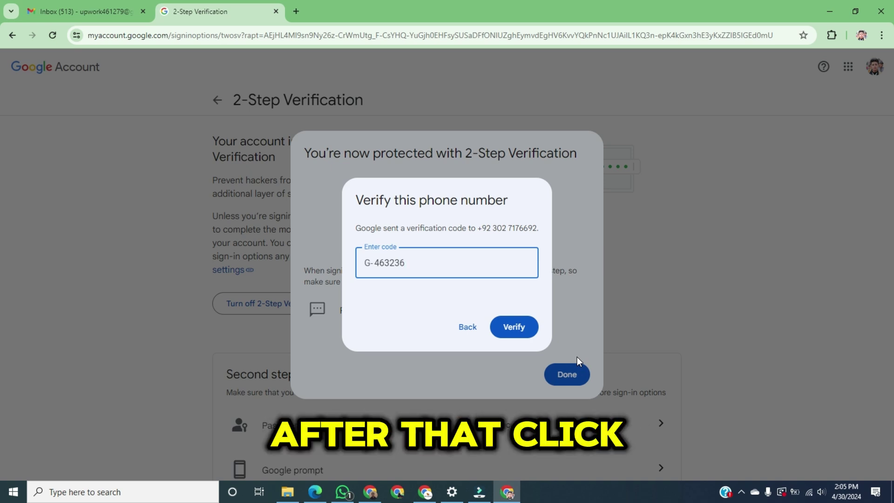
left_click(514, 327)
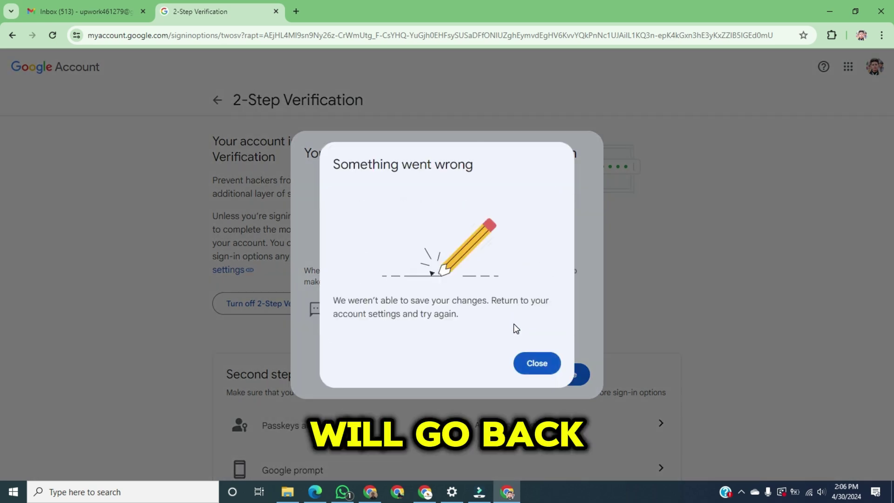
left_click(535, 365)
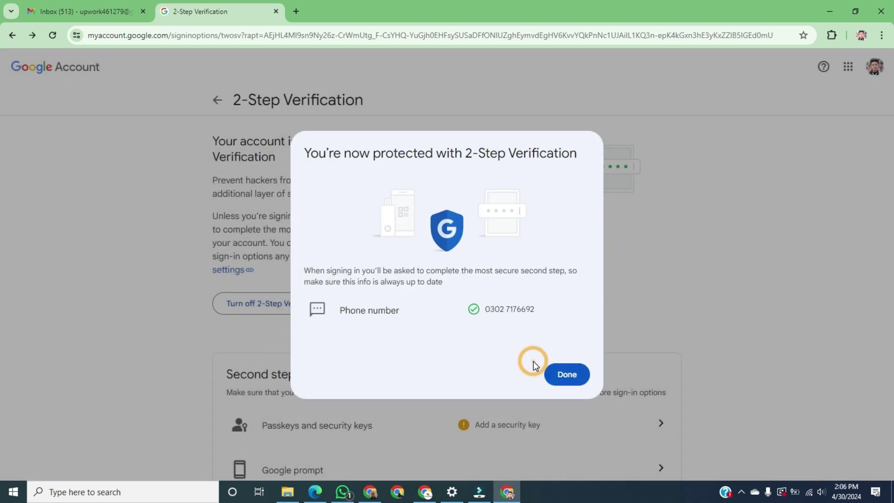
left_click(569, 377)
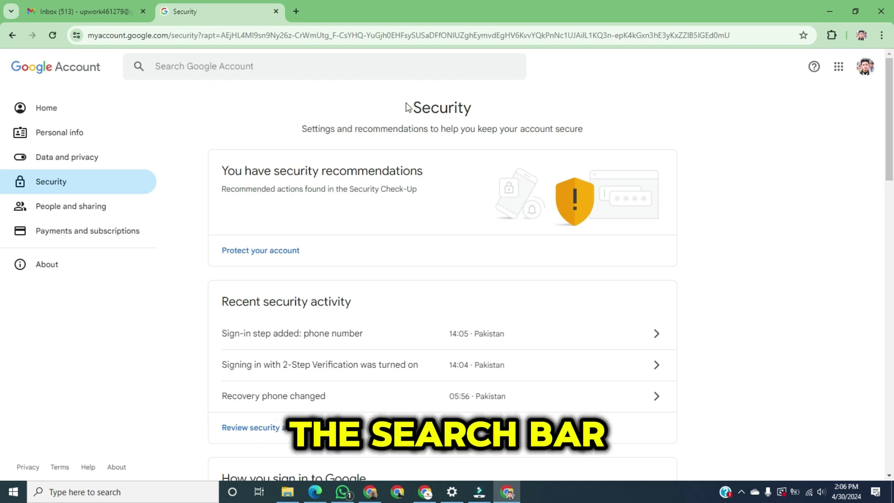
scroll(2, 141, "down", 3)
scroll(2, 170, "down", 2)
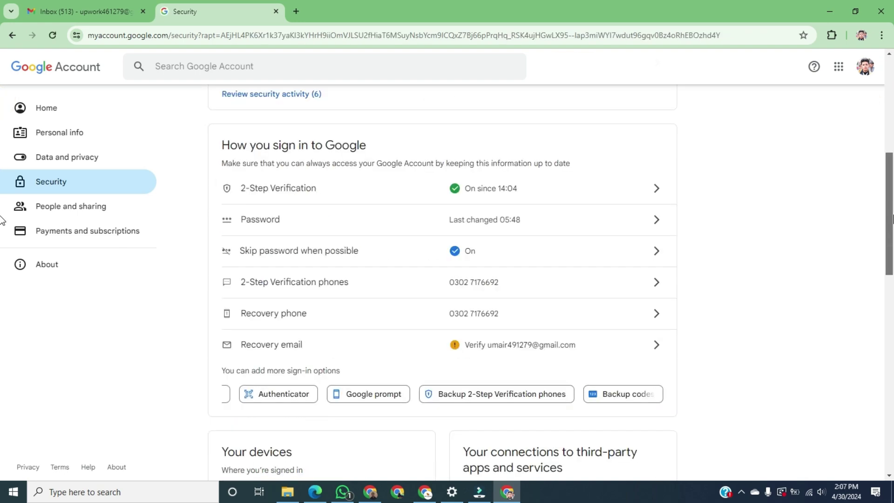
- Search the Google Account settings for 'app password' and open App passwords
left_click(354, 69)
type("app p")
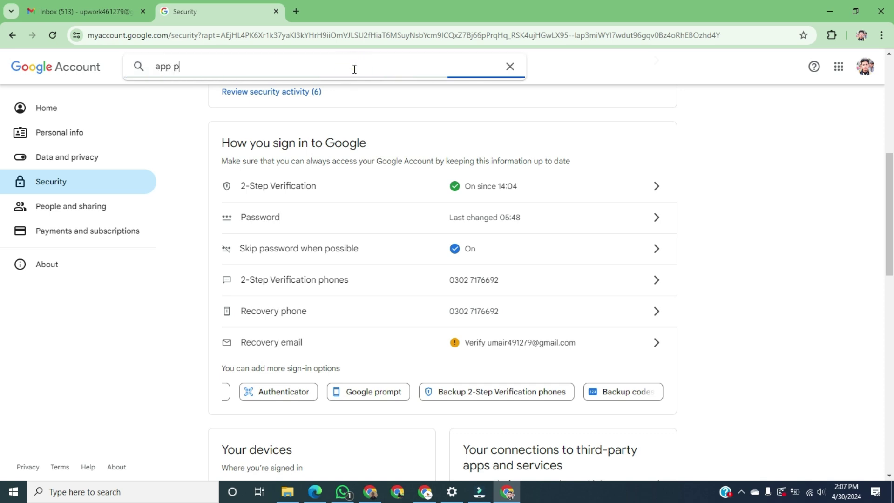
type("assword")
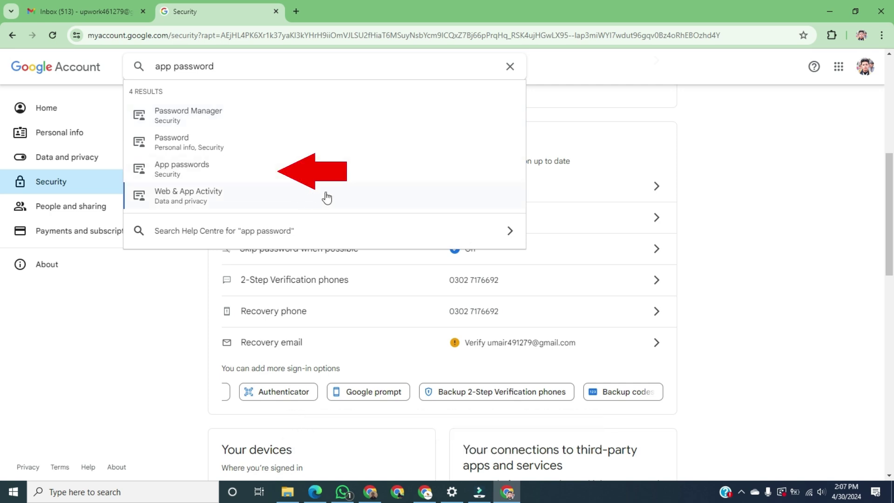
left_click(382, 161)
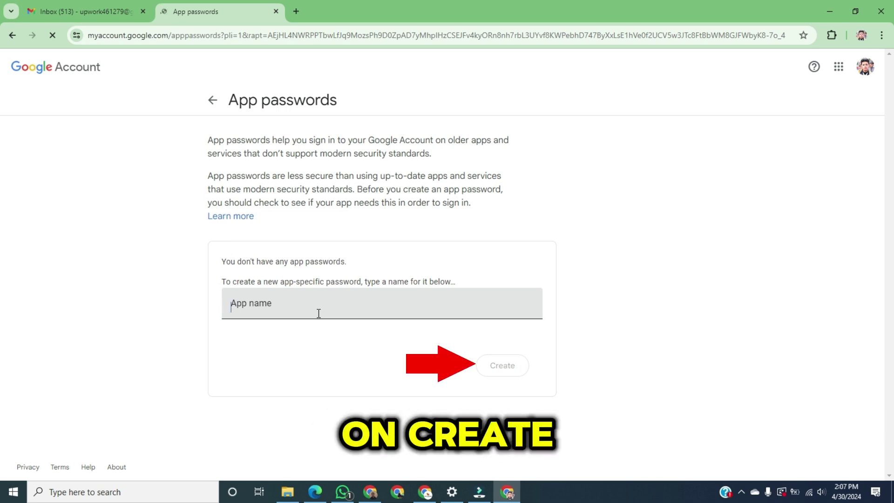
type("gmail")
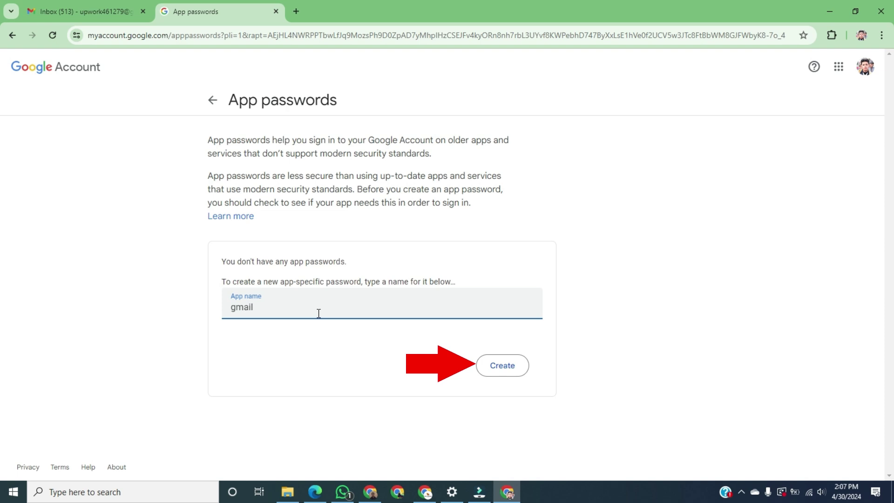
- Create an app password with the app name 'gmail'
left_click(502, 376)
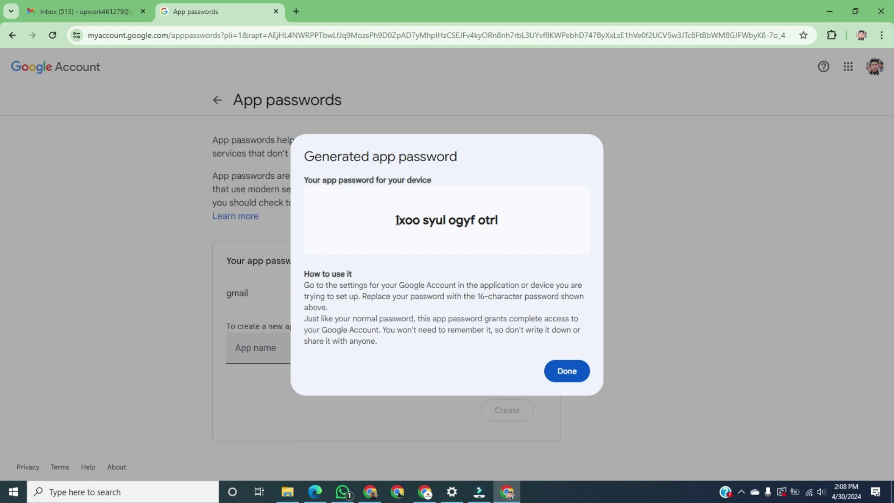
- Copy the generated app password, test-paste it in WhatsApp, then close the dialog
left_click_drag(395, 220, 488, 222)
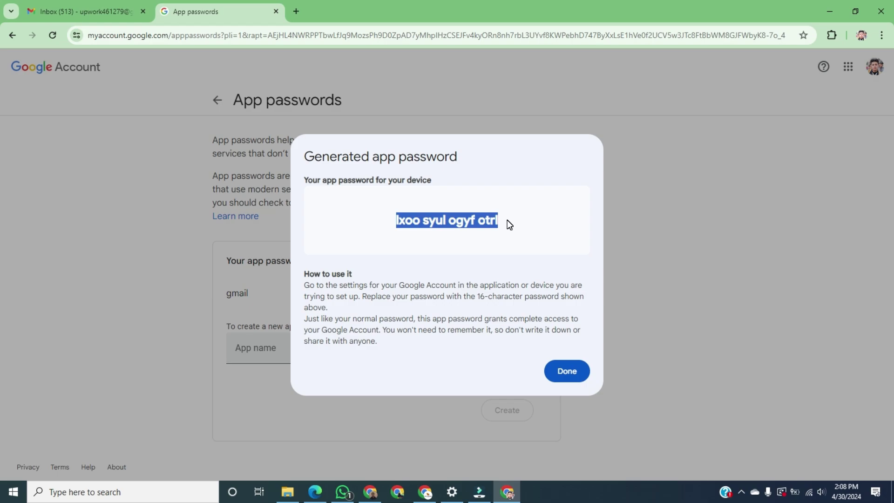
left_click(342, 492)
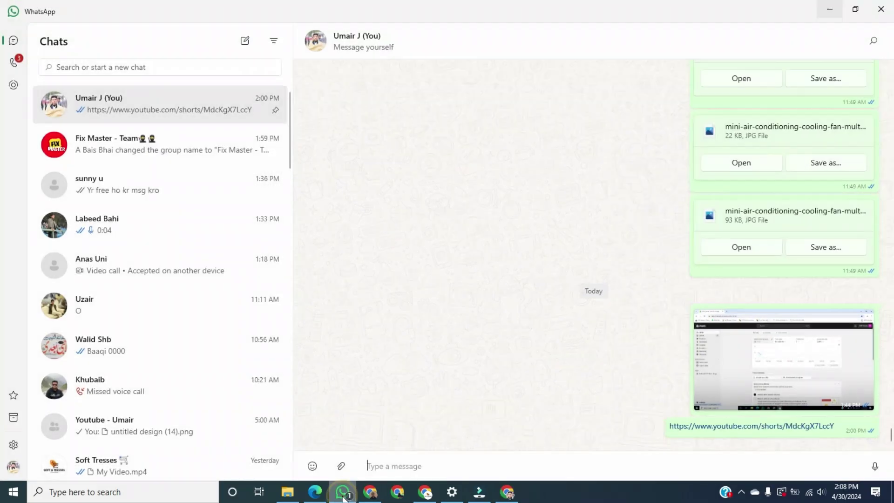
key("ctrl+v")
key("ctrl+z")
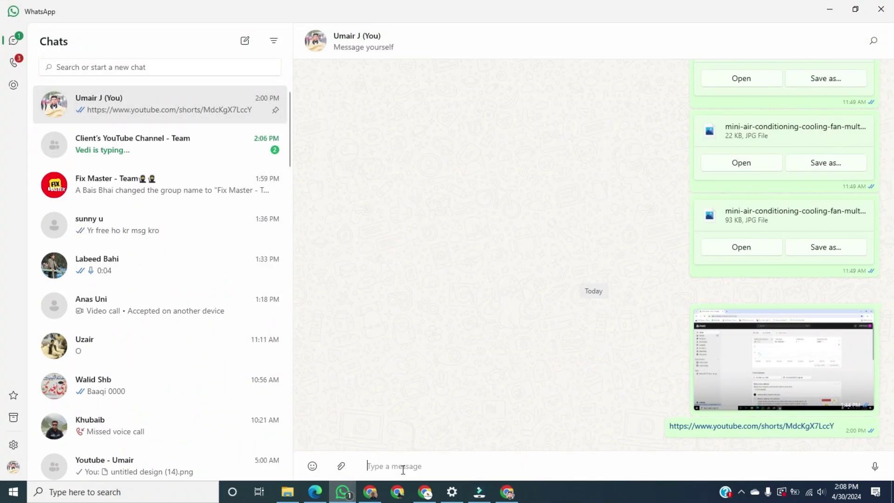
left_click(508, 492)
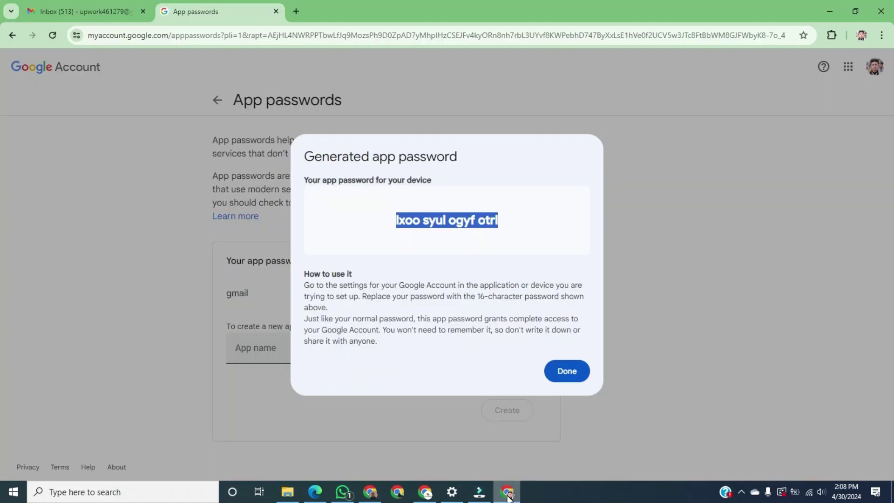
left_click(566, 378)
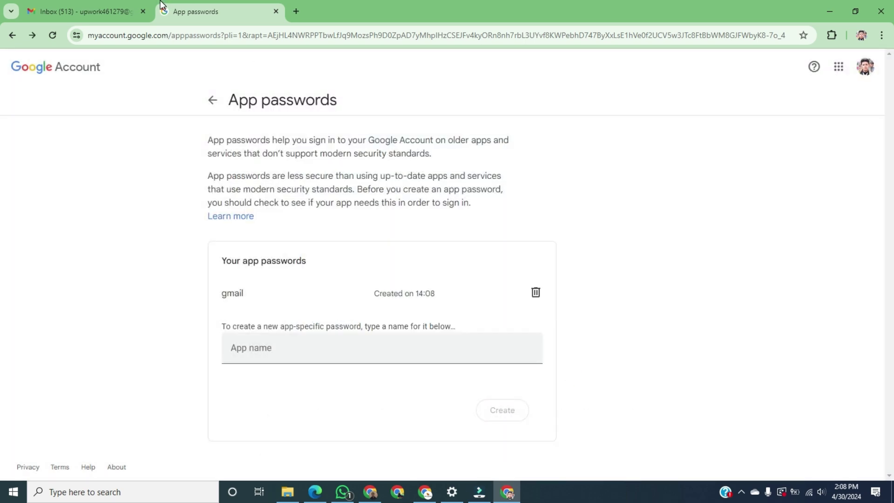
- Sign out of Gmail from the profile menu on the Inbox tab
left_click(100, 9)
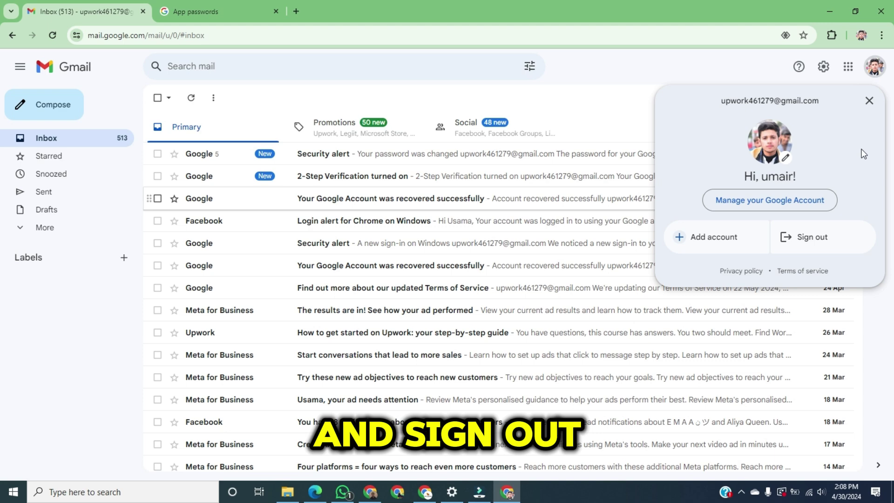
left_click(809, 237)
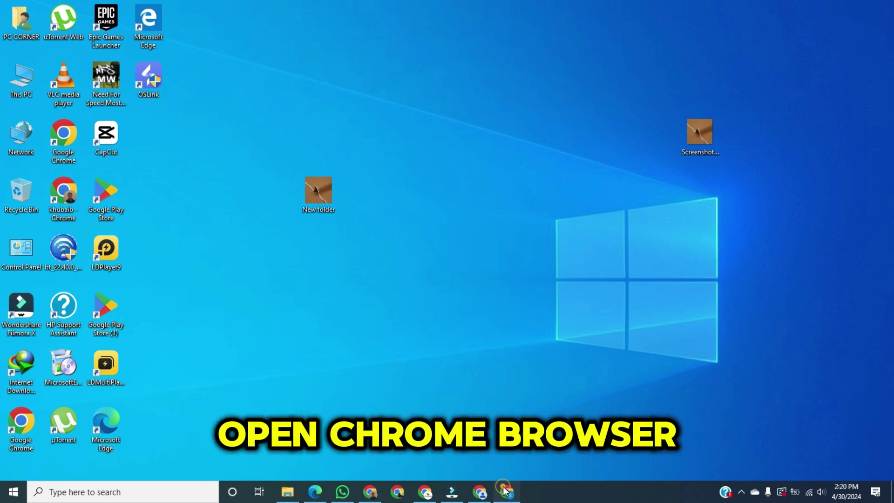
- Search the web for 'gmail inbox' in Chrome and open the Gmail result
left_click(506, 491)
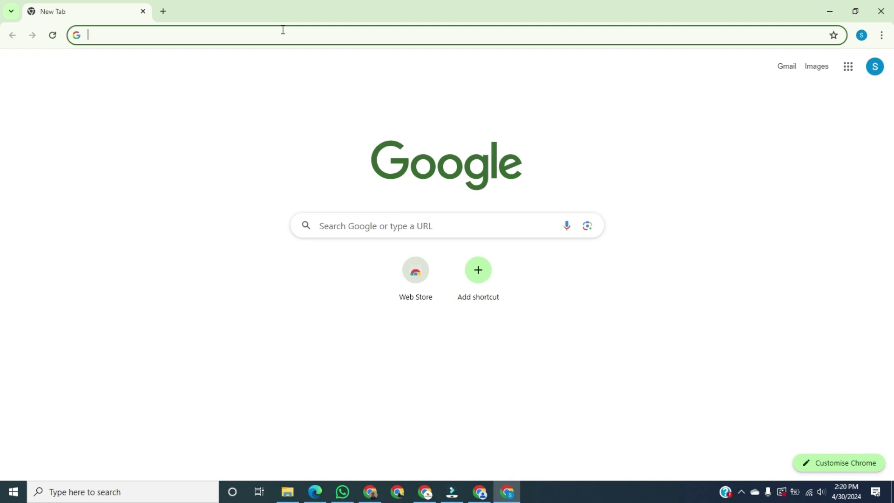
type("gmail ")
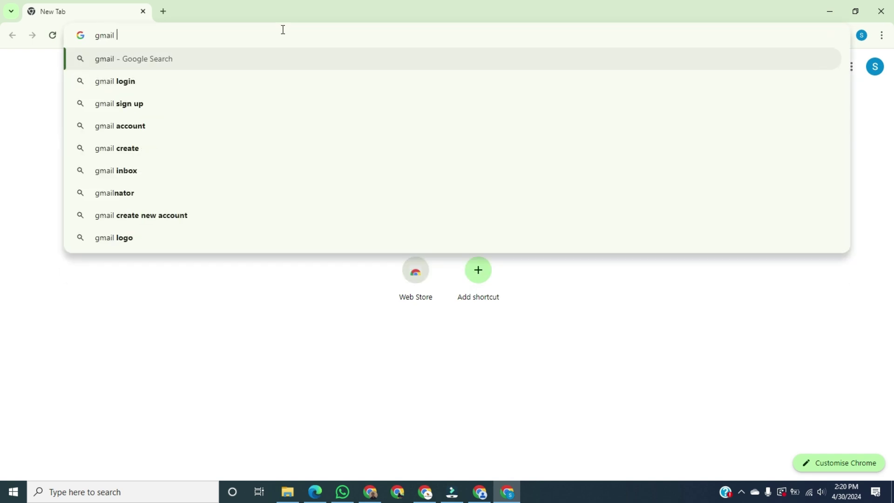
type("in")
key("BackSpace")
type("m")
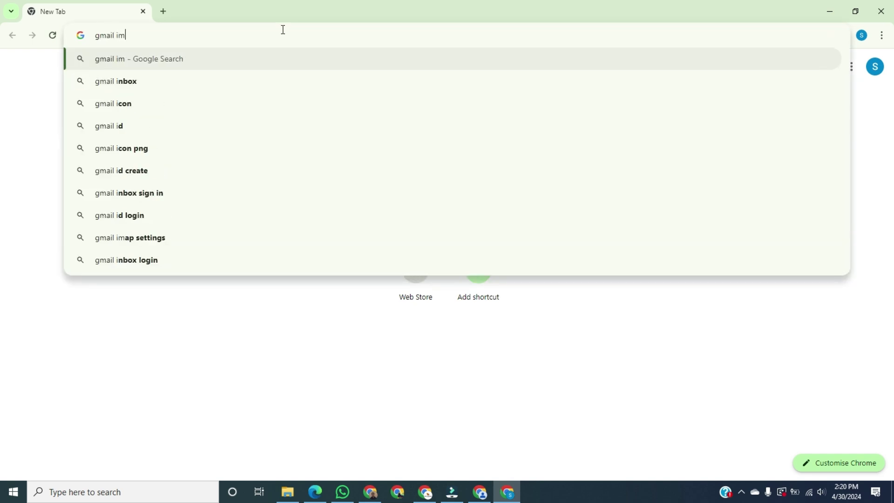
type("b")
key("BackSpace")
key("BackSpace")
type("nb")
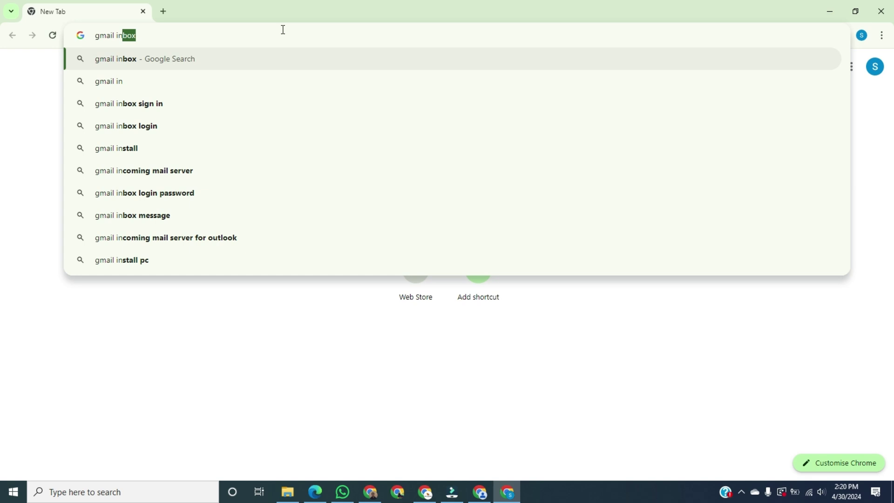
type("ox")
key("Return")
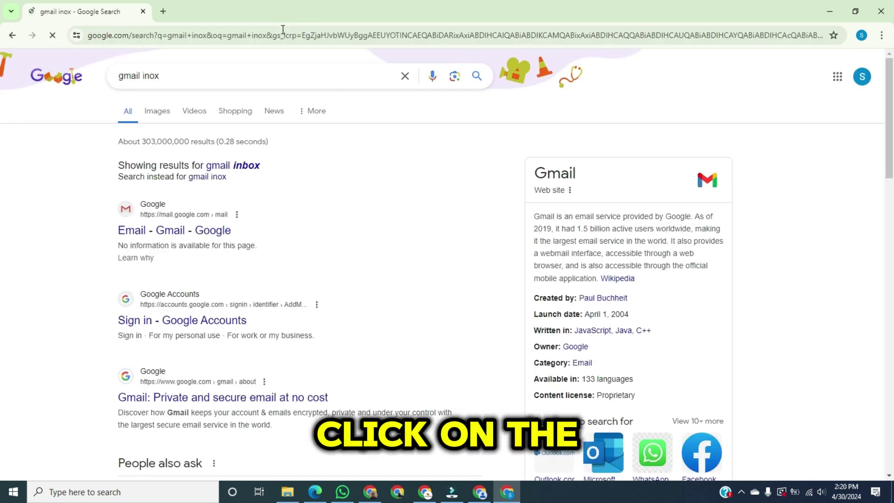
left_click(188, 237)
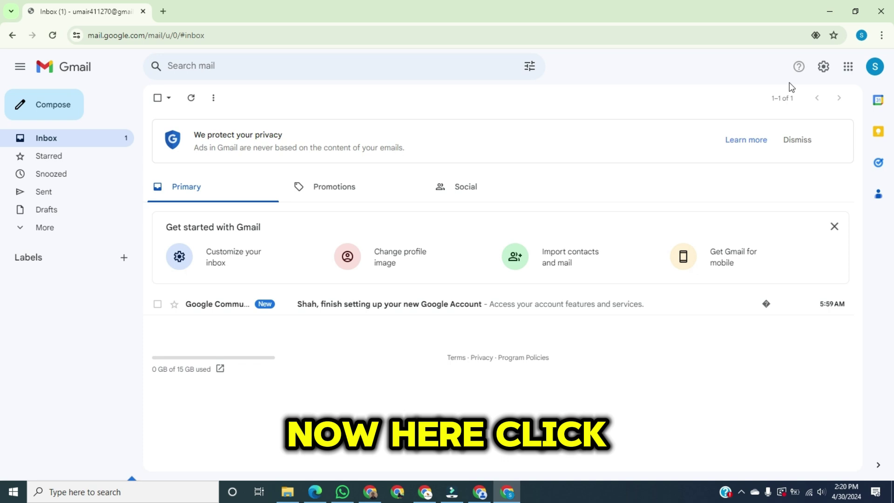
- Open 'Add a mail account' from Gmail's Accounts and Import settings
left_click(825, 74)
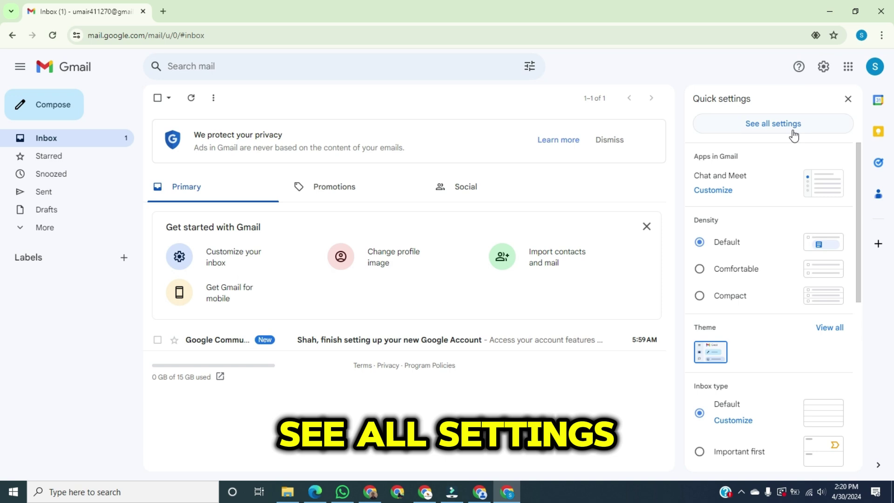
left_click(779, 135)
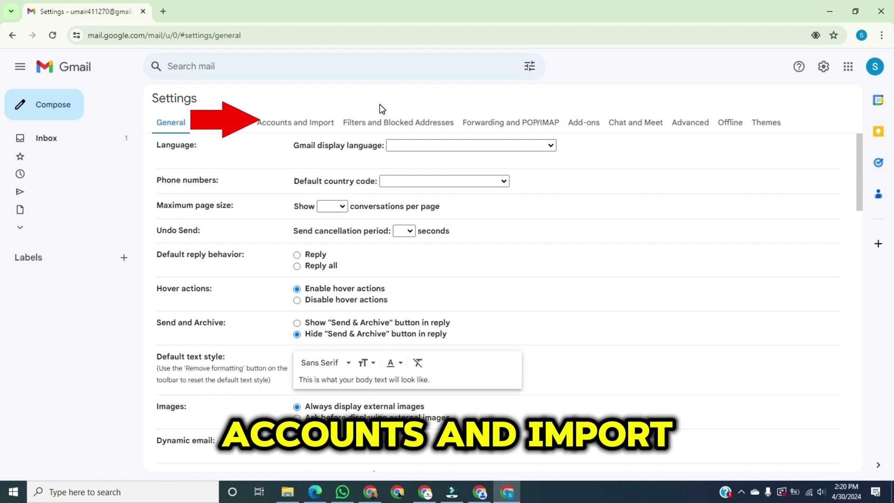
left_click(280, 121)
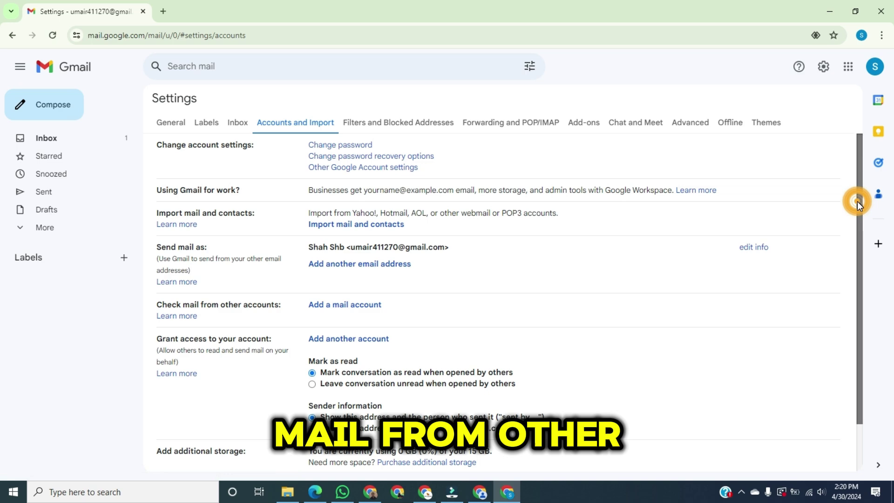
left_click_drag(860, 206, 875, 277)
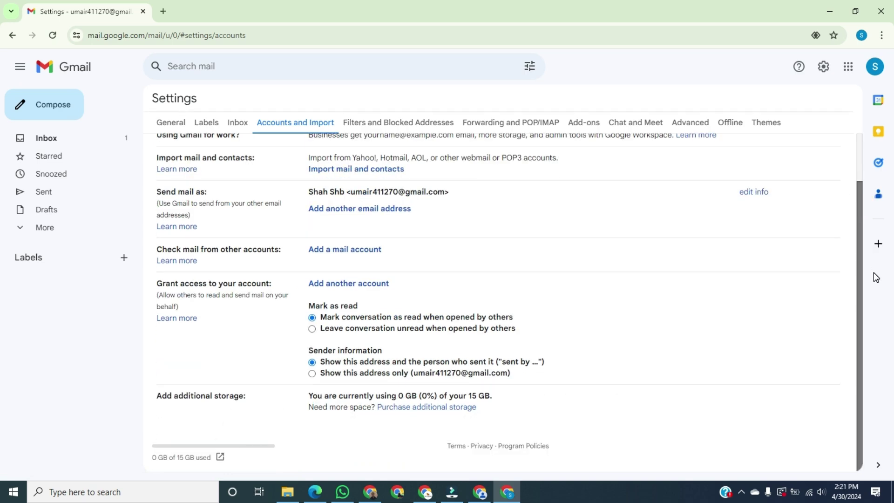
scroll(863, 222, "up", 1)
scroll(863, 222, "down", 1)
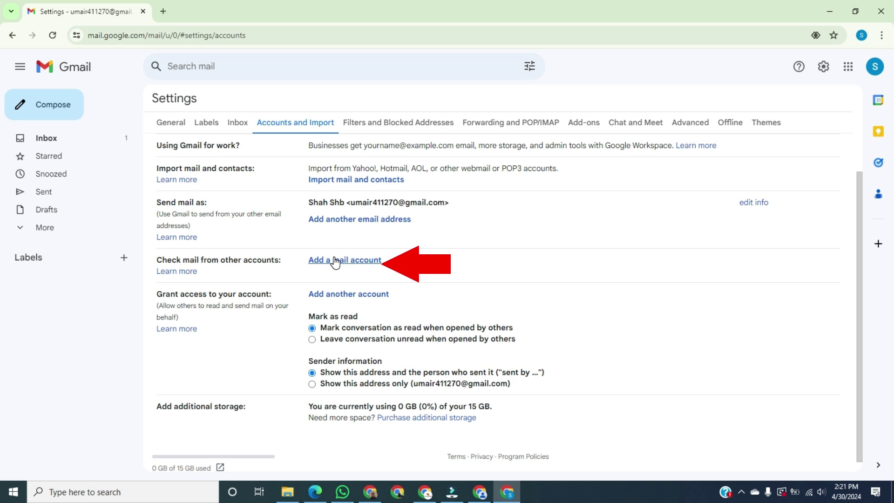
left_click(334, 260)
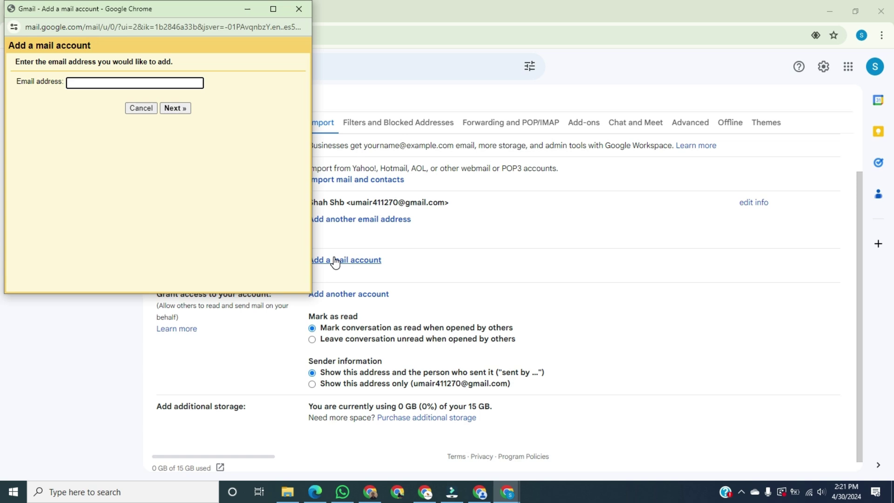
- Enter the other Gmail address, choose 'Link accounts with Gmailify', and reach the password field
left_click(90, 82)
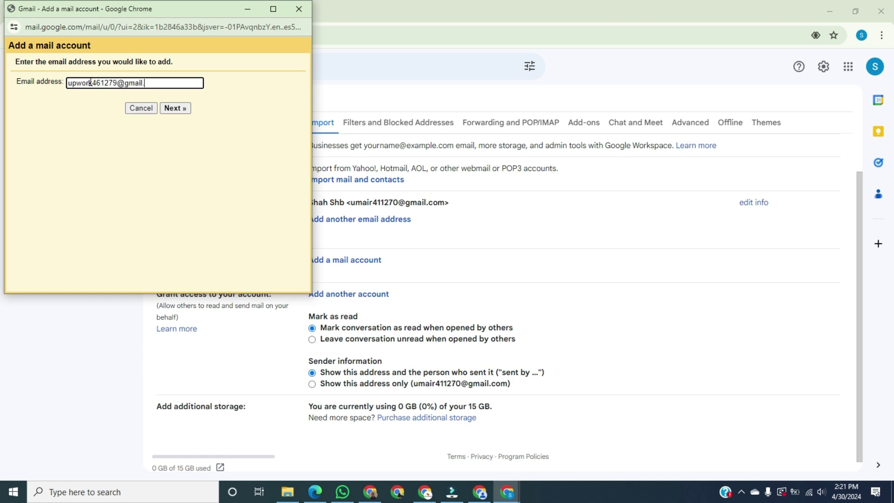
type("com")
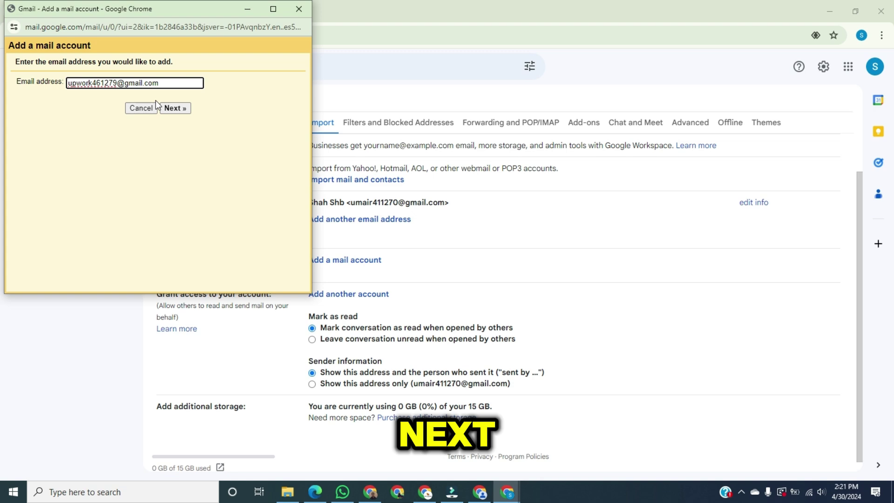
left_click(175, 111)
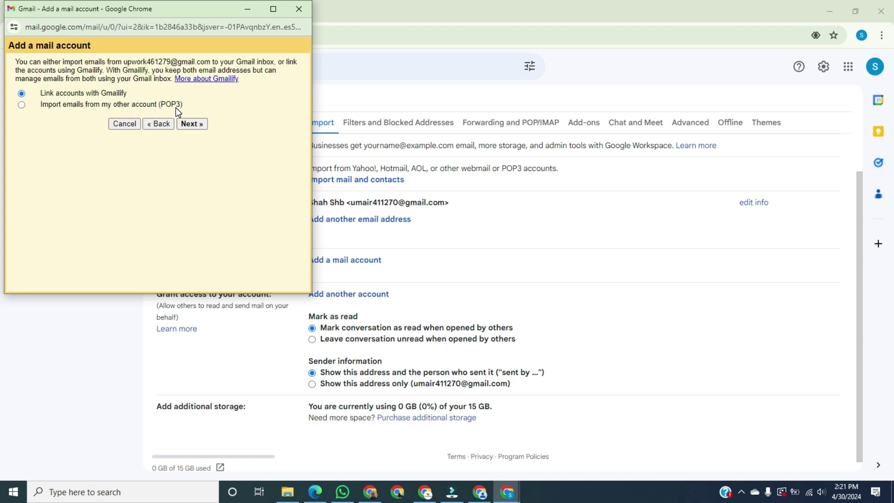
left_click(192, 125)
left_click(180, 109)
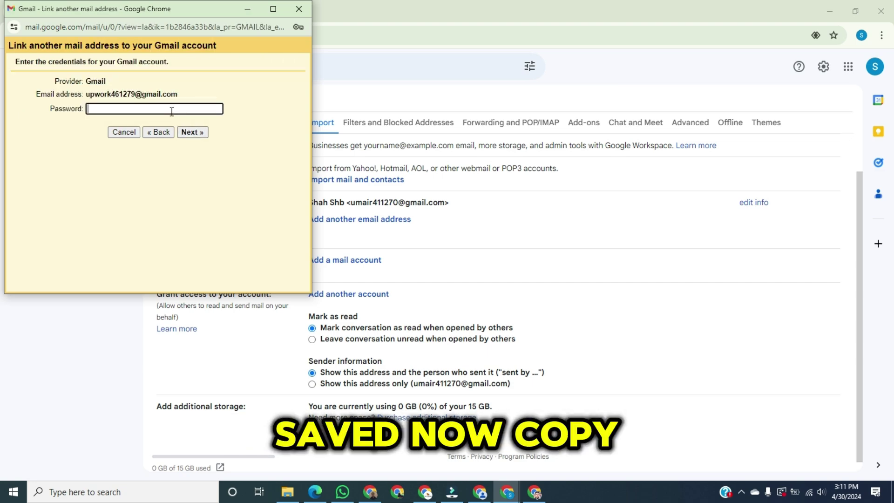
mouse_move(803, 406)
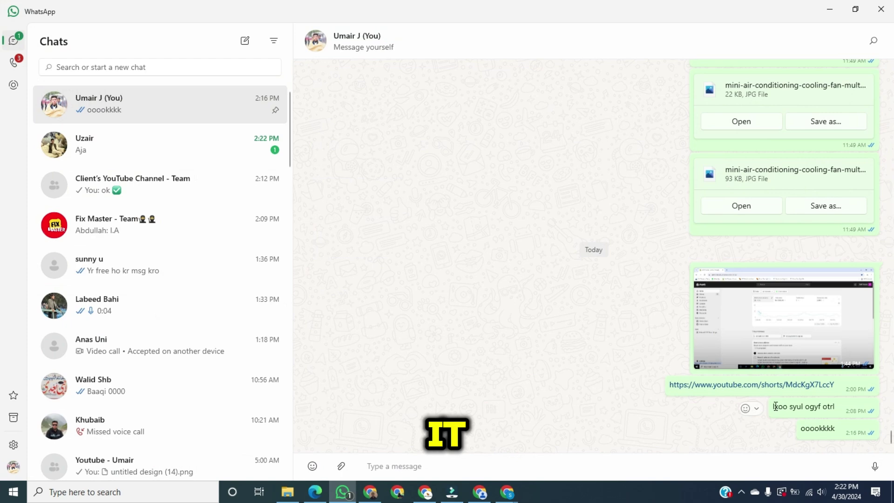
- Paste the password saved in the WhatsApp self-chat into Gmail's Password field
left_click_drag(774, 406, 844, 406)
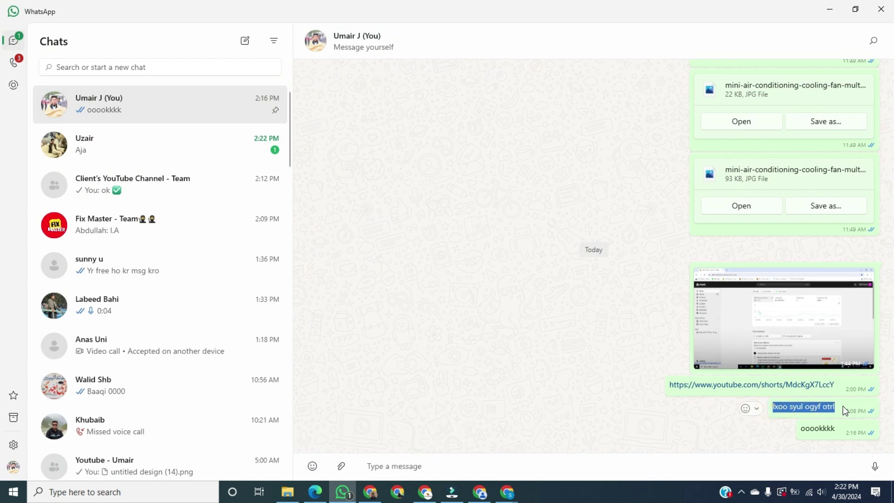
left_click(501, 494)
key("ctrl+v")
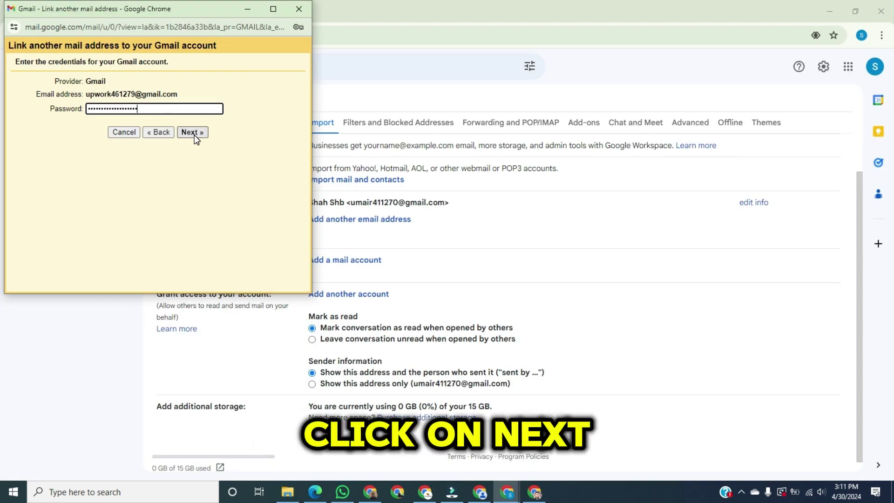
- Submit the password, decline Chrome's save-password offer, and close the 'You've been Gmailified!' popup
left_click(192, 133)
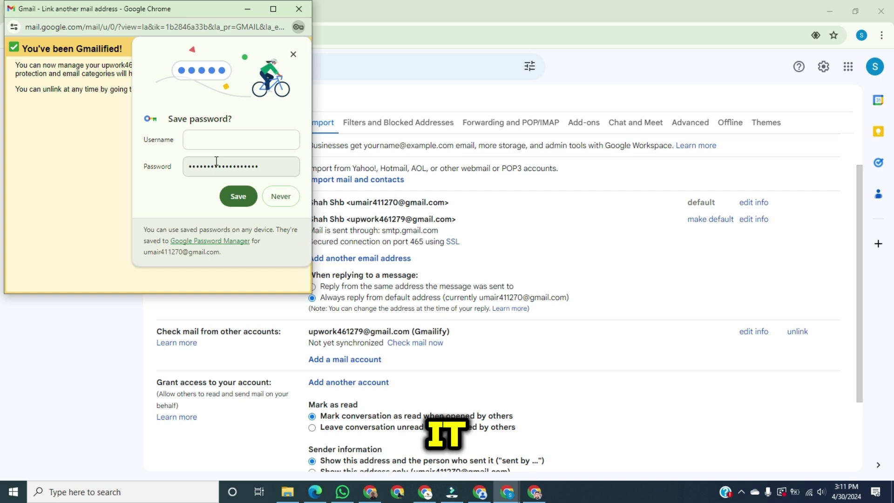
left_click(272, 197)
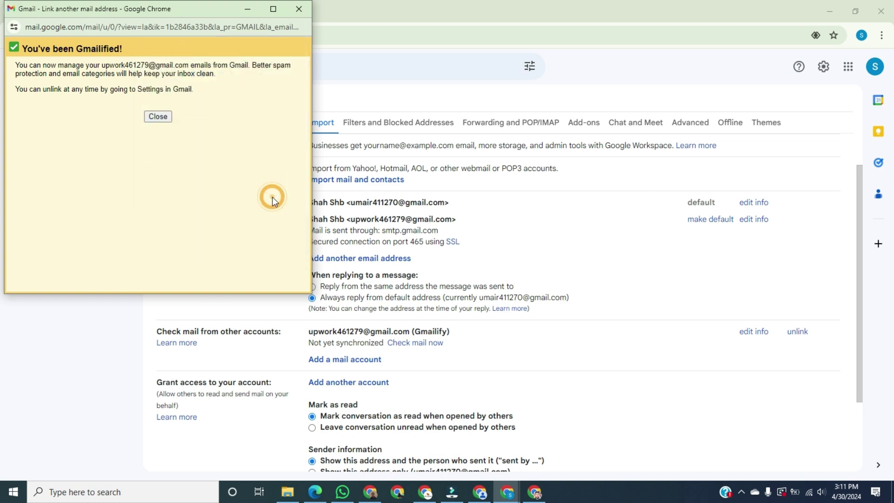
left_click(157, 116)
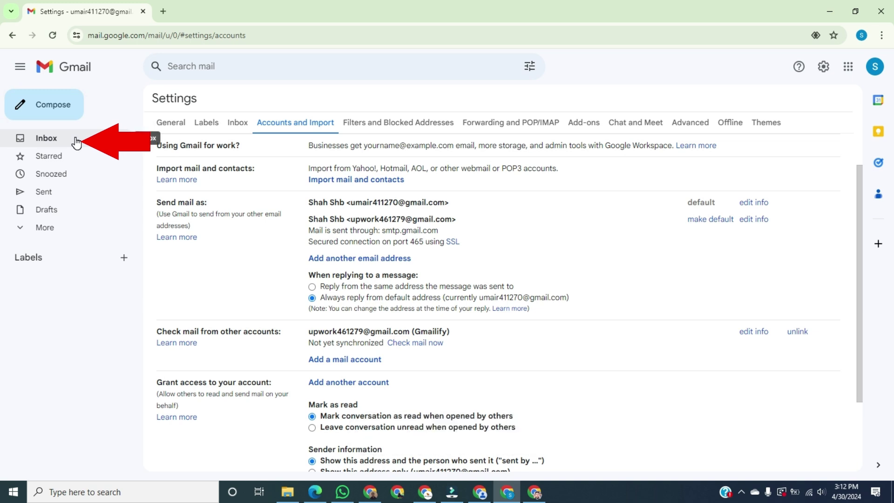
- Return to the Gmail inbox to see the linked address's mail arriving
left_click(75, 143)
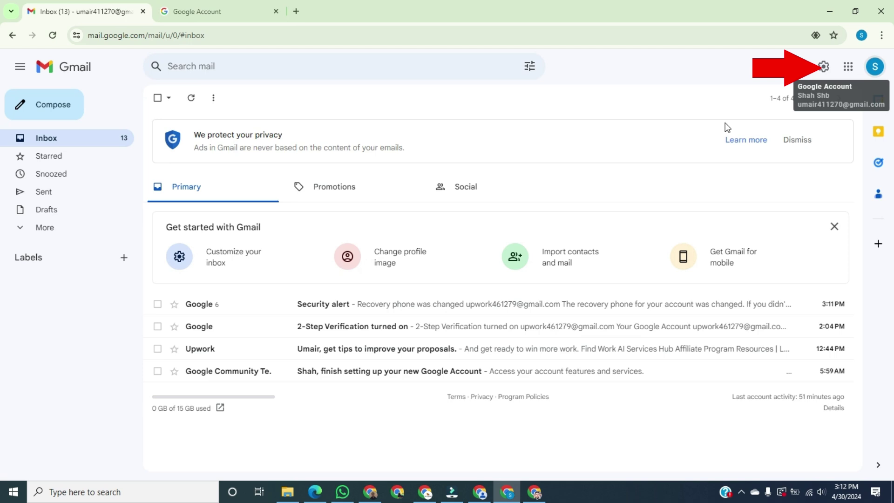
- Start unlinking the Gmailify account from the Accounts and Import settings
left_click(824, 67)
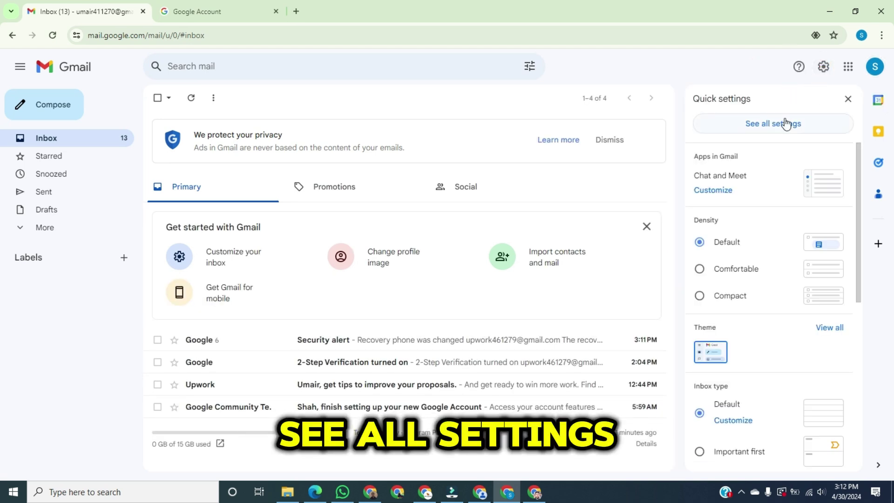
left_click(787, 124)
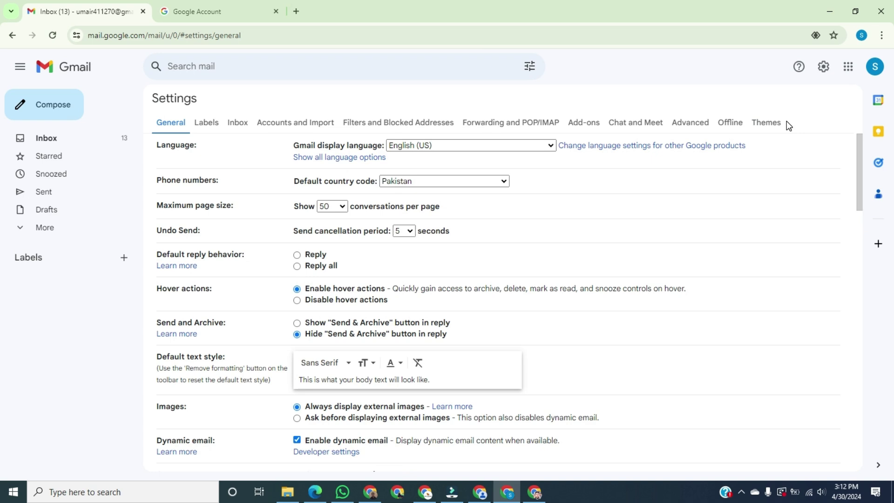
left_click(301, 124)
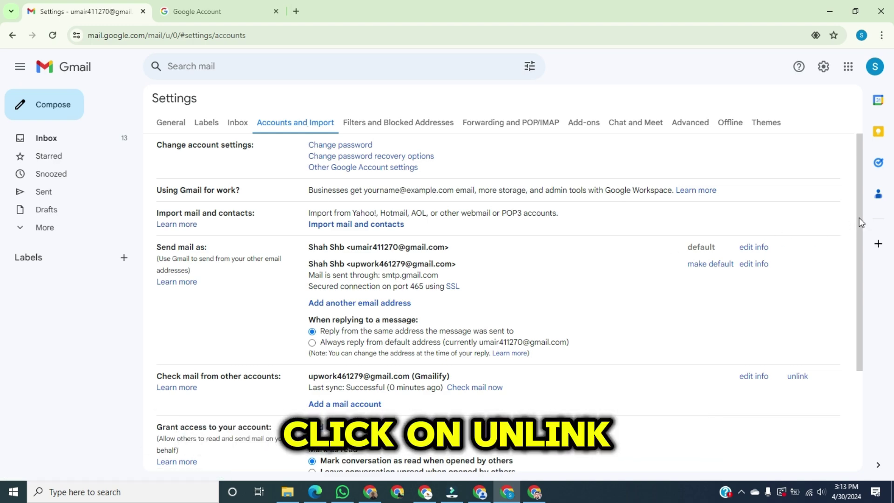
left_click_drag(861, 220, 872, 288)
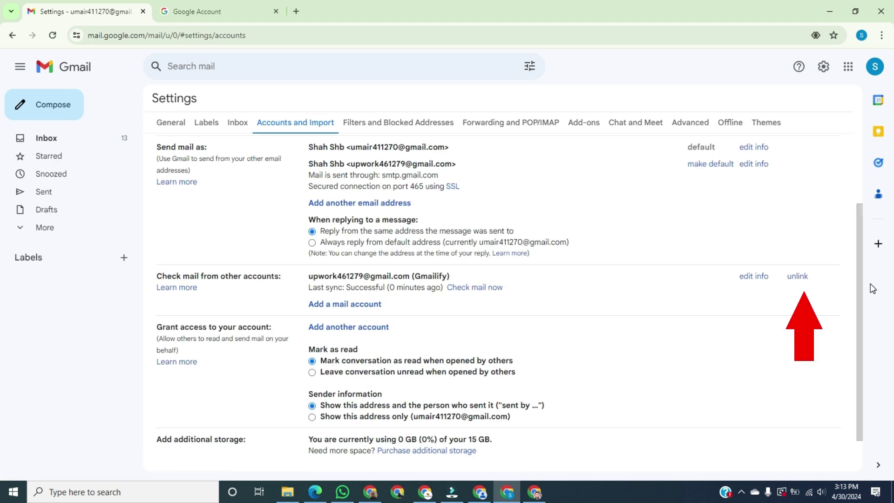
left_click(793, 281)
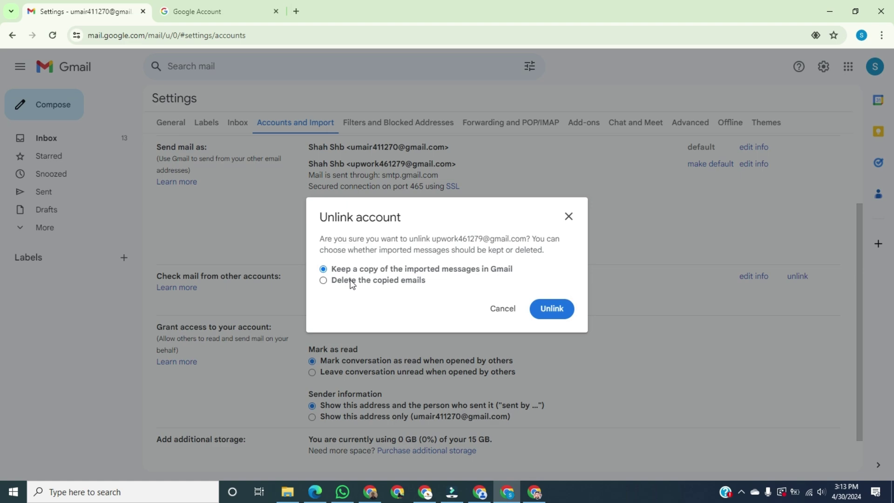
- Confirm Unlink with 'Keep a copy of the imported messages' left selected
left_click(547, 311)
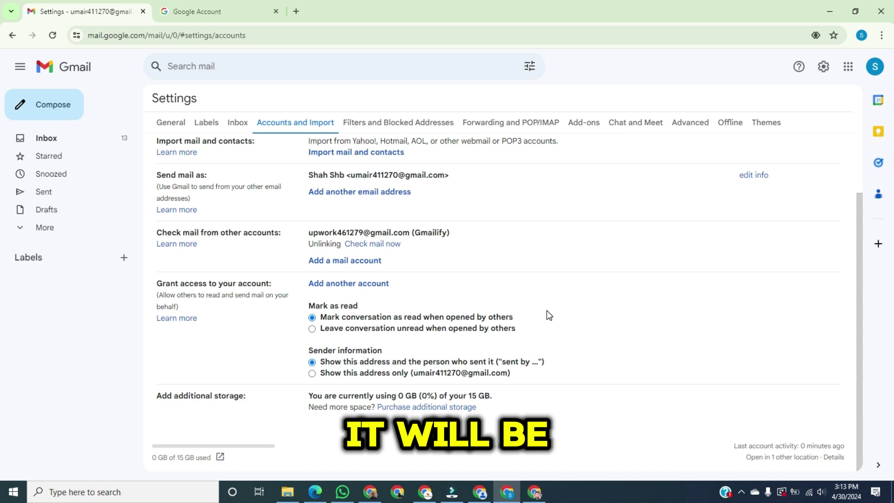